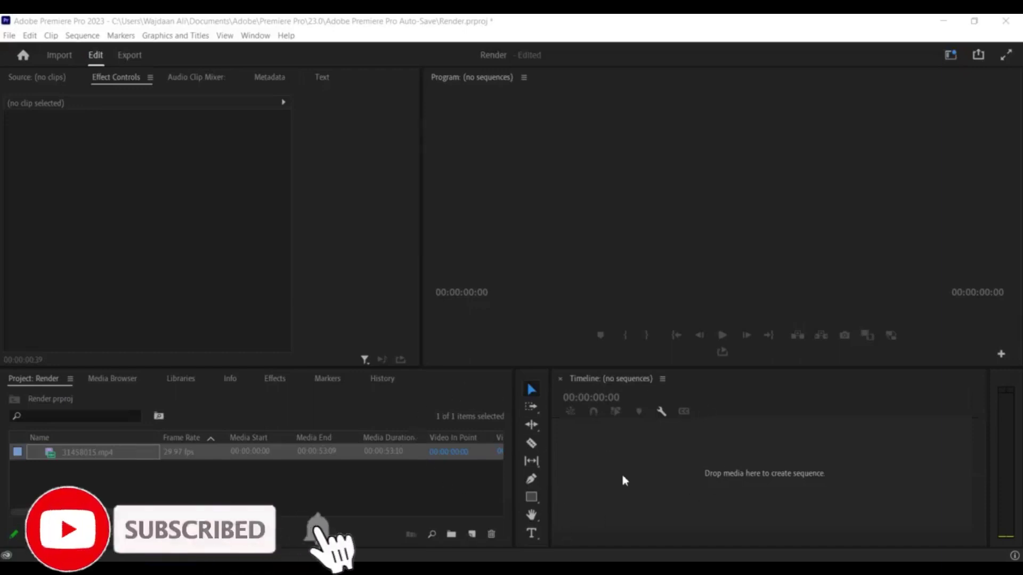
Drop 31458015.mp4 onto the empty Timeline to create sequence 31458015 with video on V1 and audio on A1.
click(620, 472)
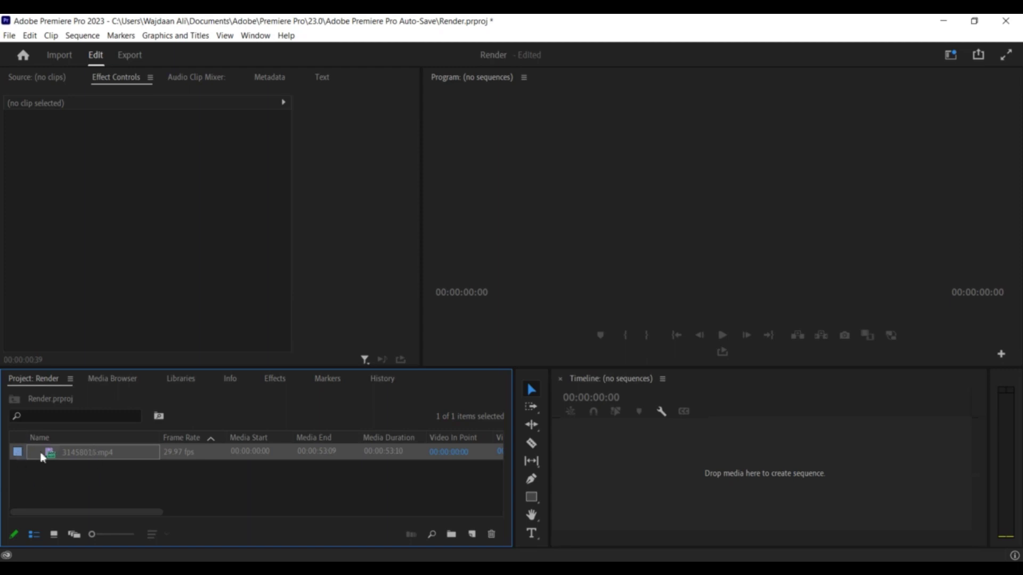
drag(42, 458, 355, 454)
drag(625, 472, 626, 471)
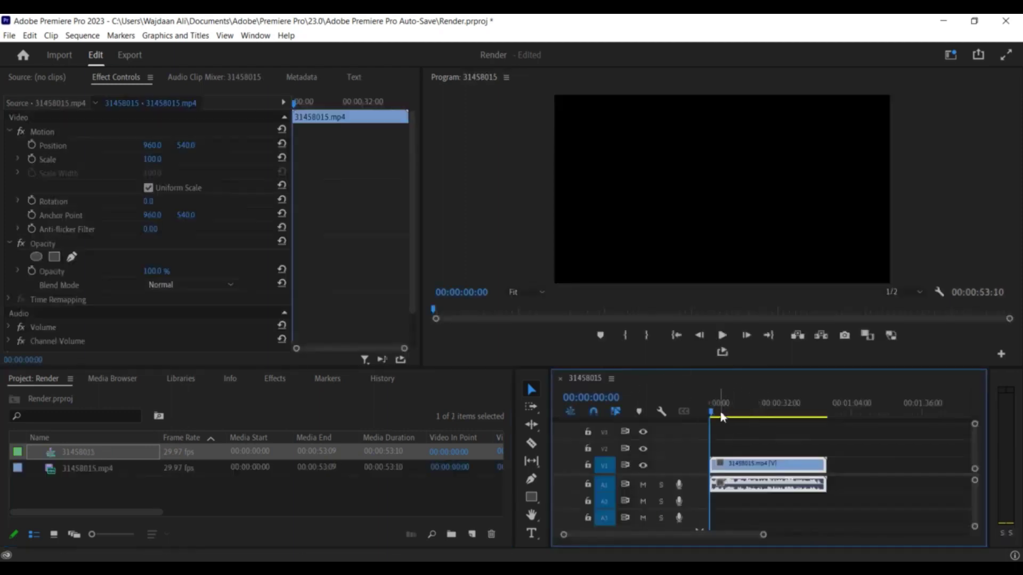
click(737, 405)
key(space)
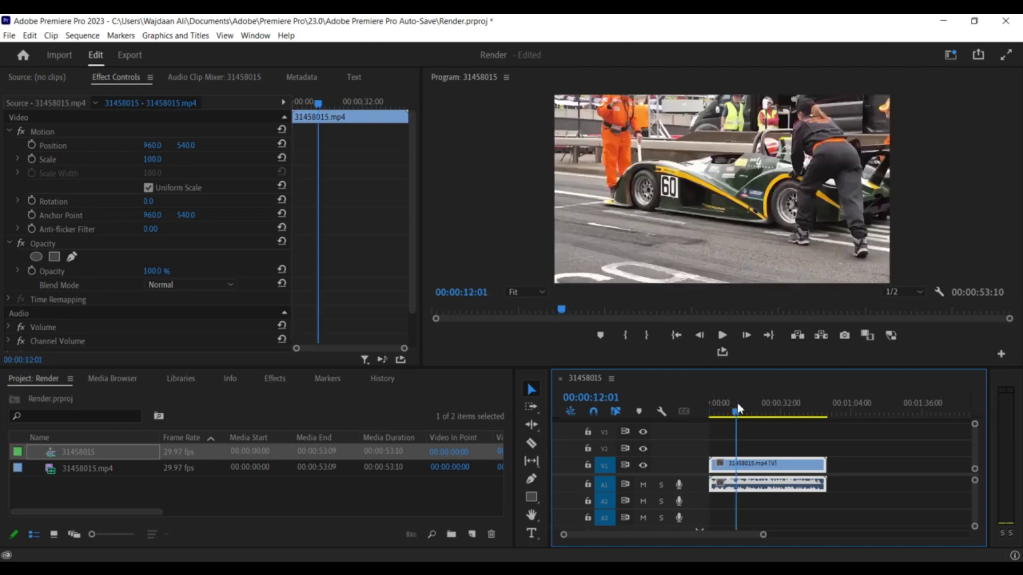
key(space)
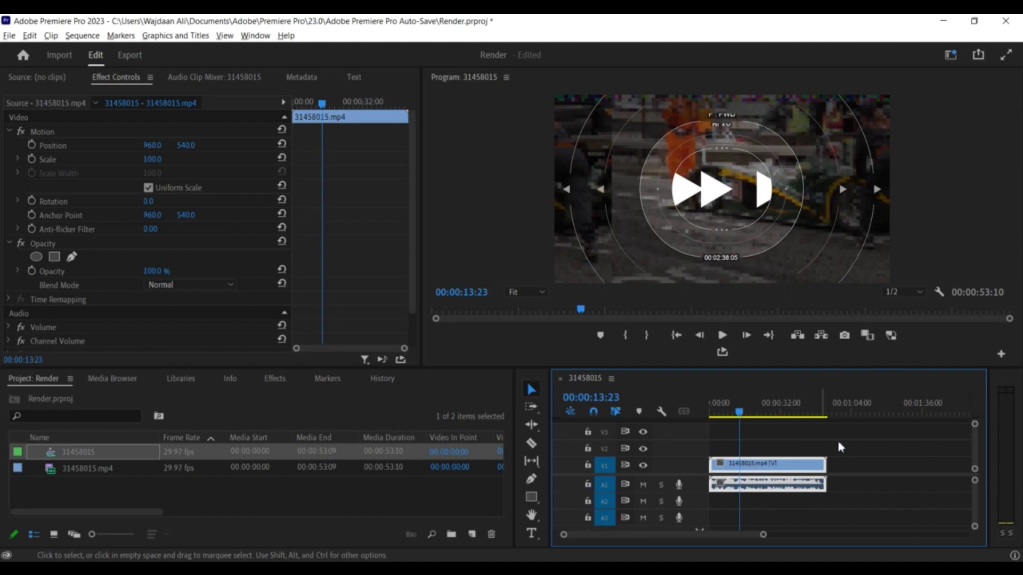
key(ctrl+shift+a)
click(777, 467)
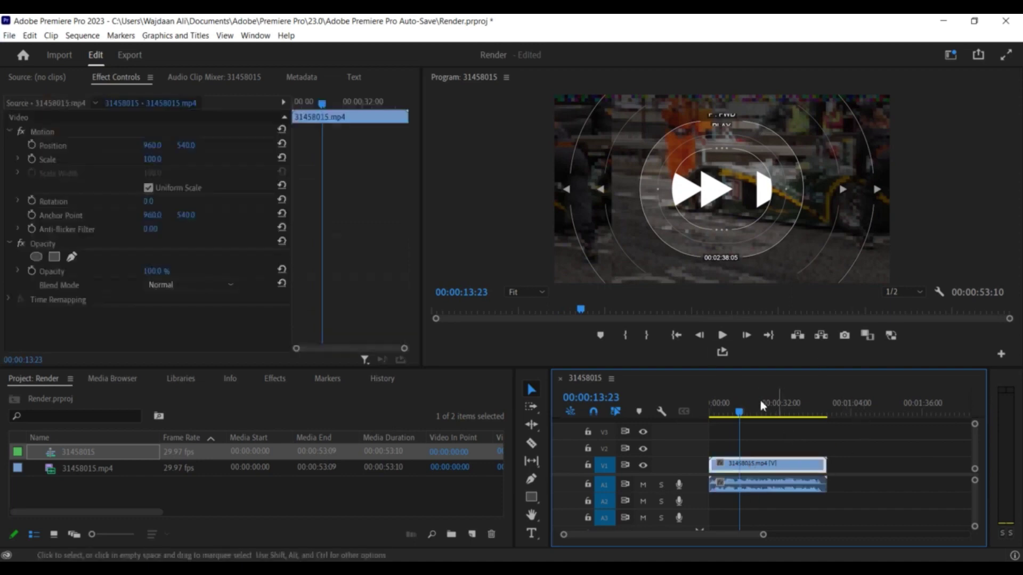
key(Delete)
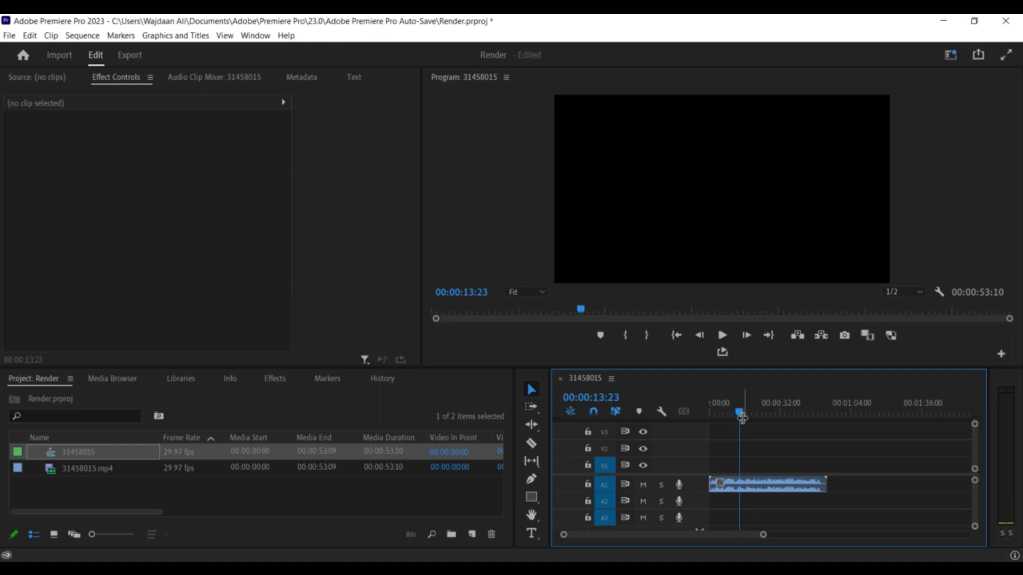
key(space)
click(751, 486)
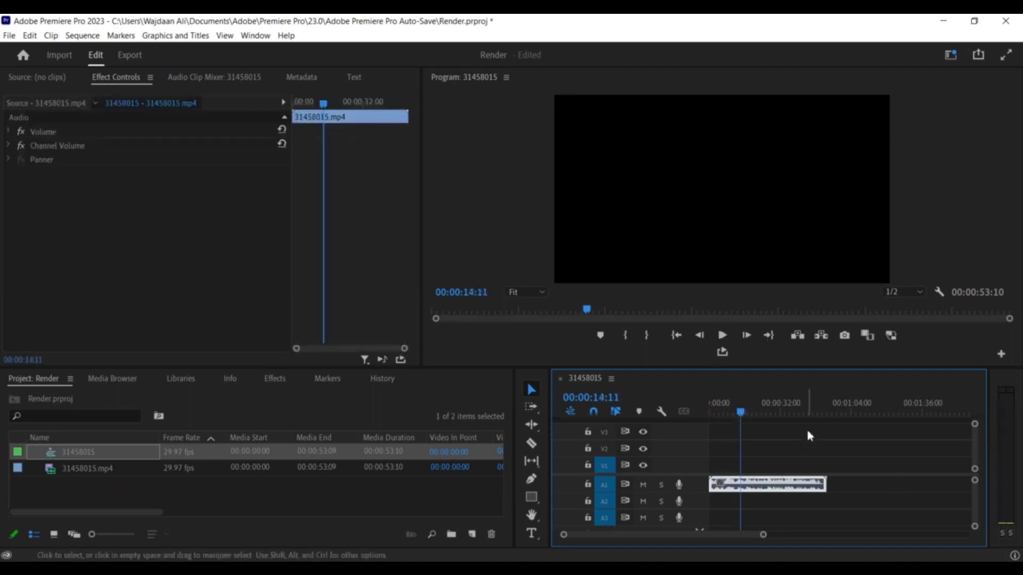
key(ctrl+z)
click(770, 467)
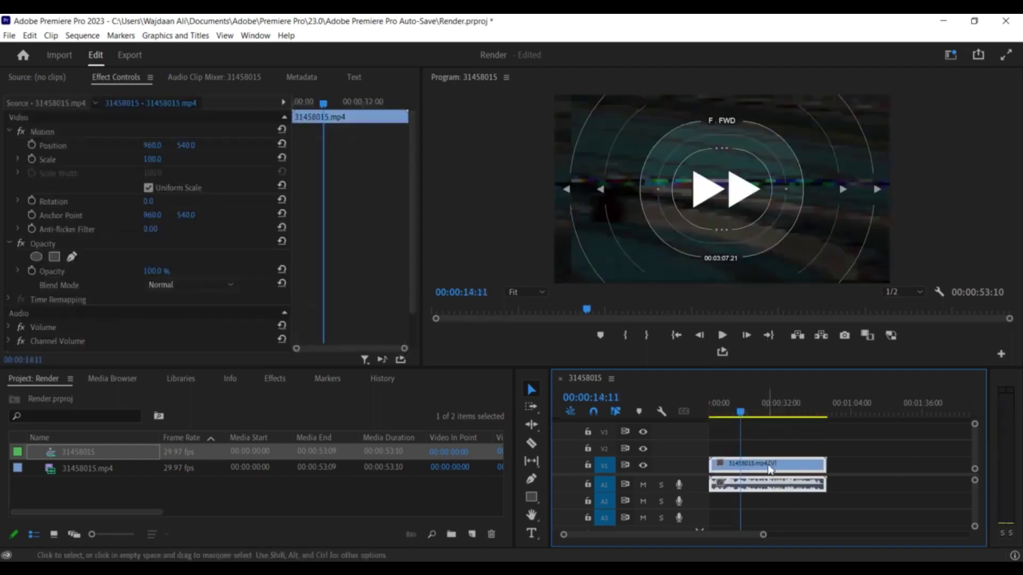
Unlink the clip's V1 video from its A1 audio.
right_click(770, 468)
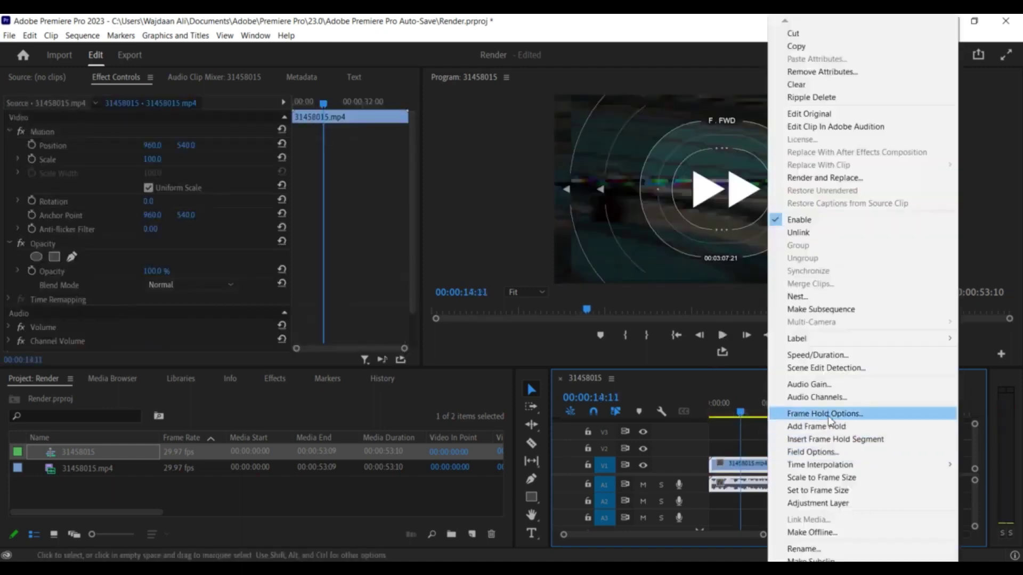
click(802, 235)
click(869, 477)
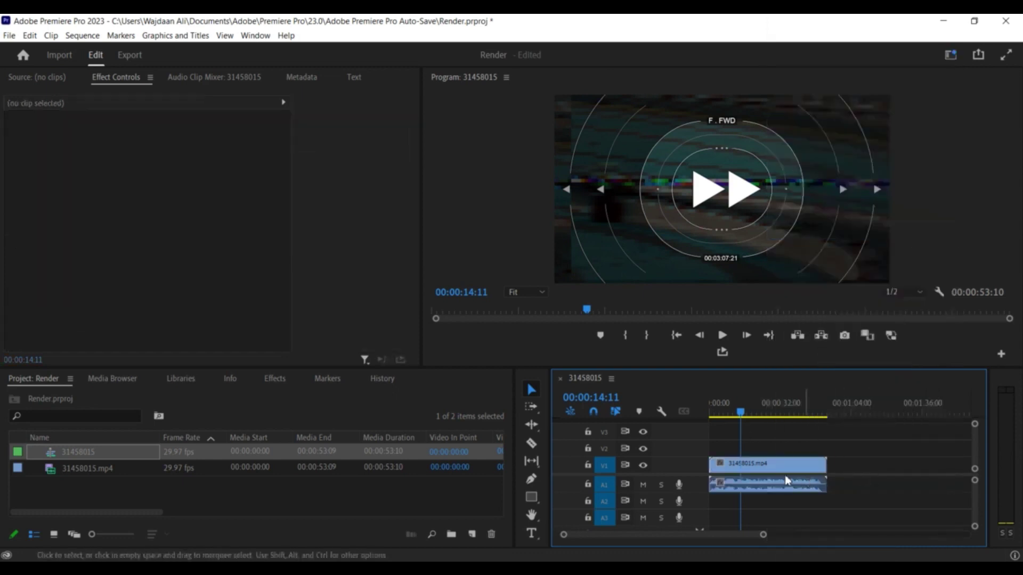
Delete the video clip from V1 so only the audio remains on A1.
click(777, 481)
click(803, 465)
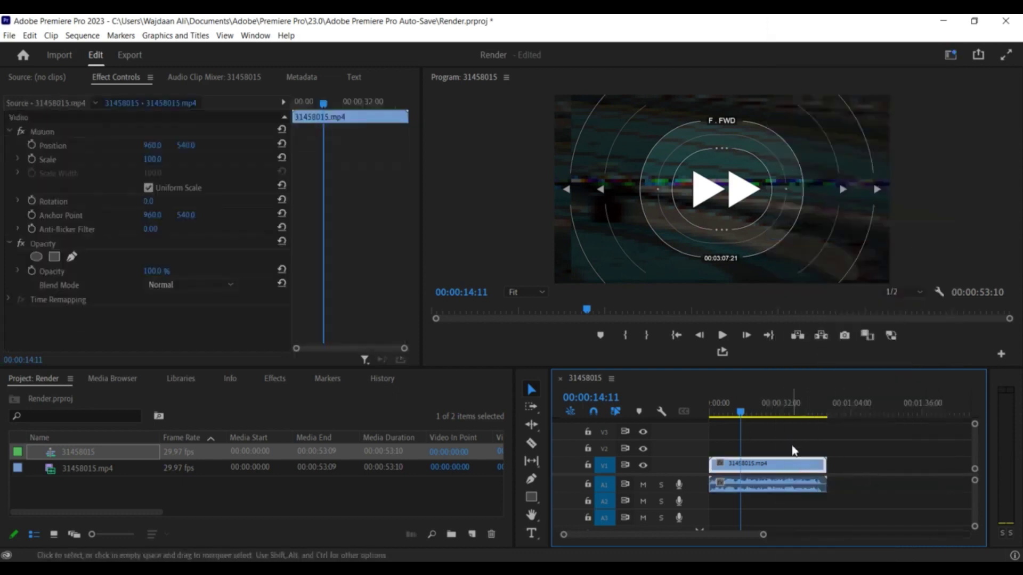
key(Delete)
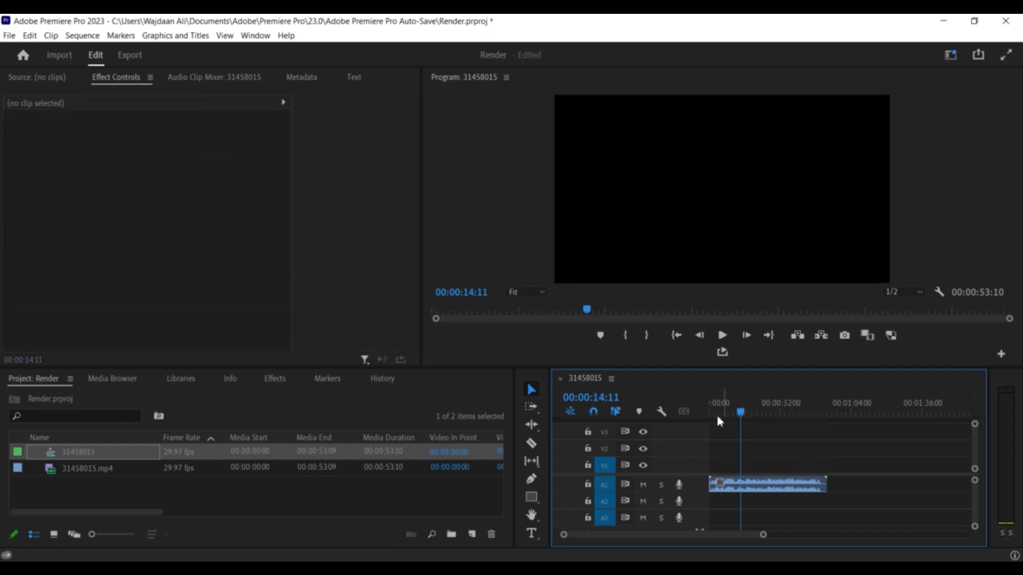
key(d)
click(715, 408)
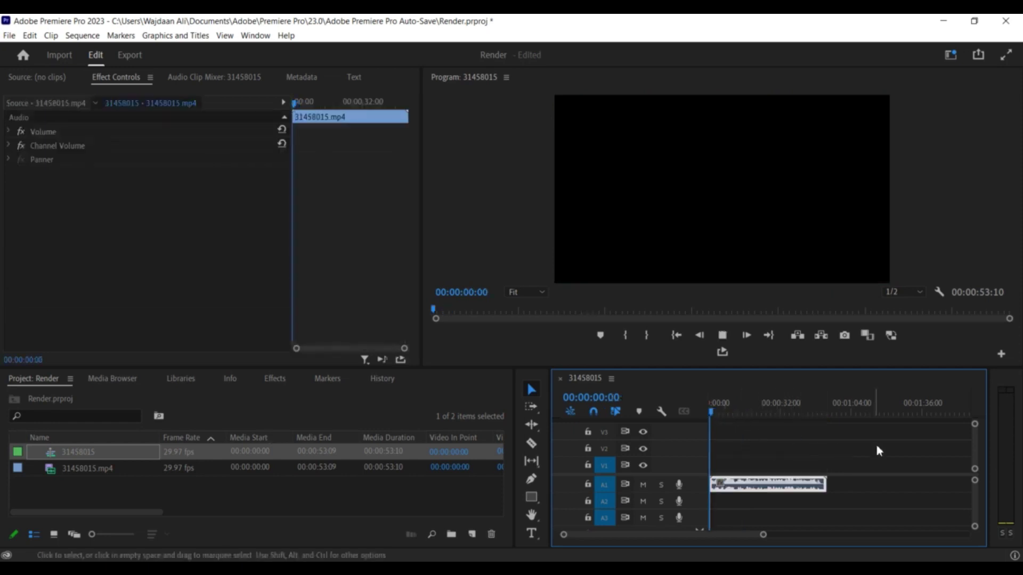
key(space)
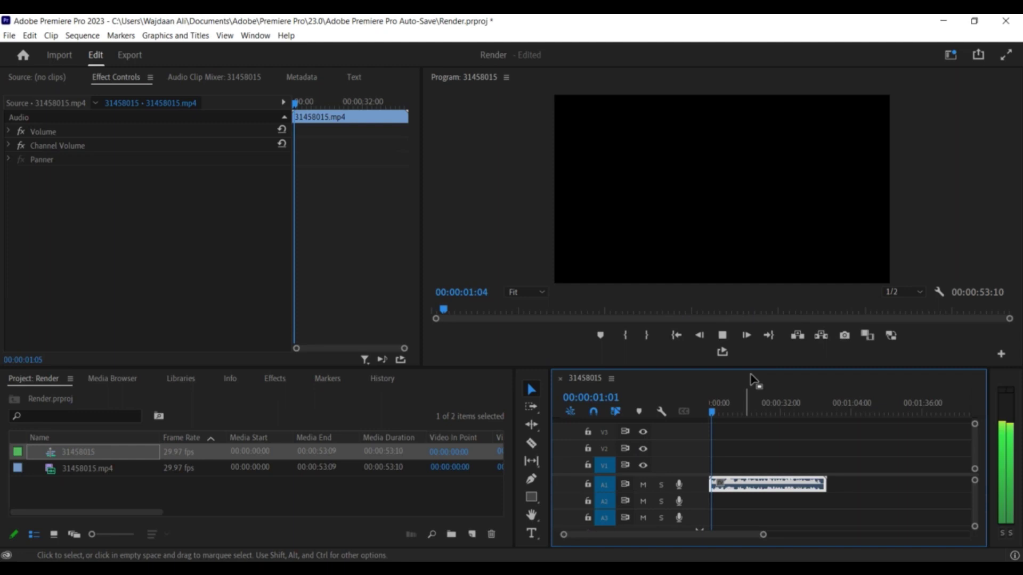
key(space)
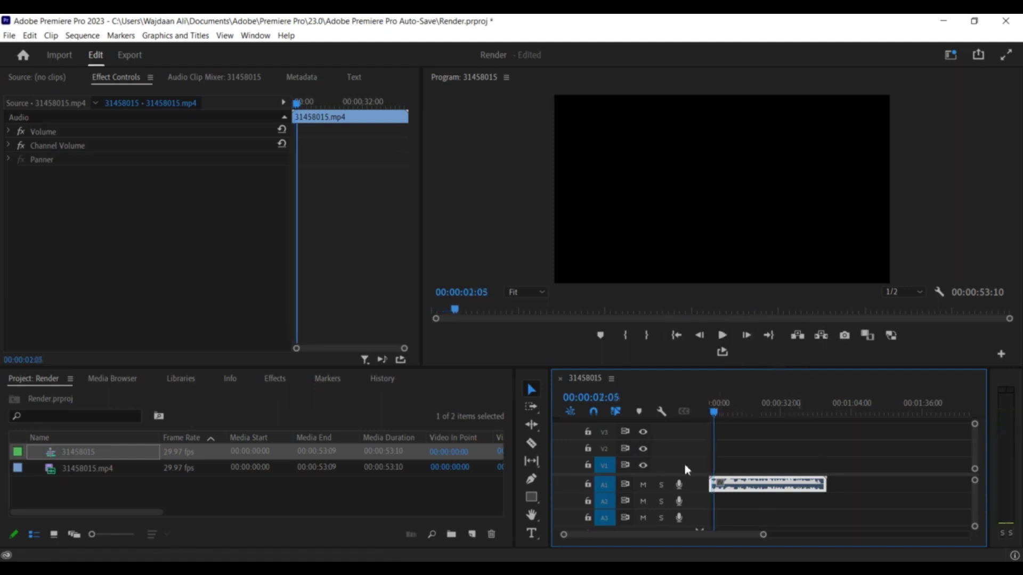
key(ctrl+z)
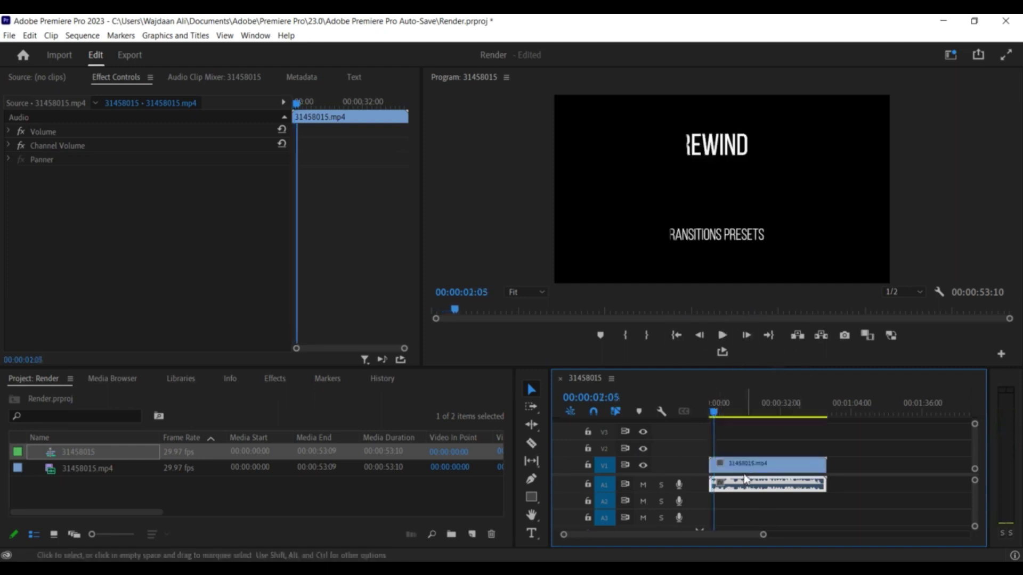
click(731, 465)
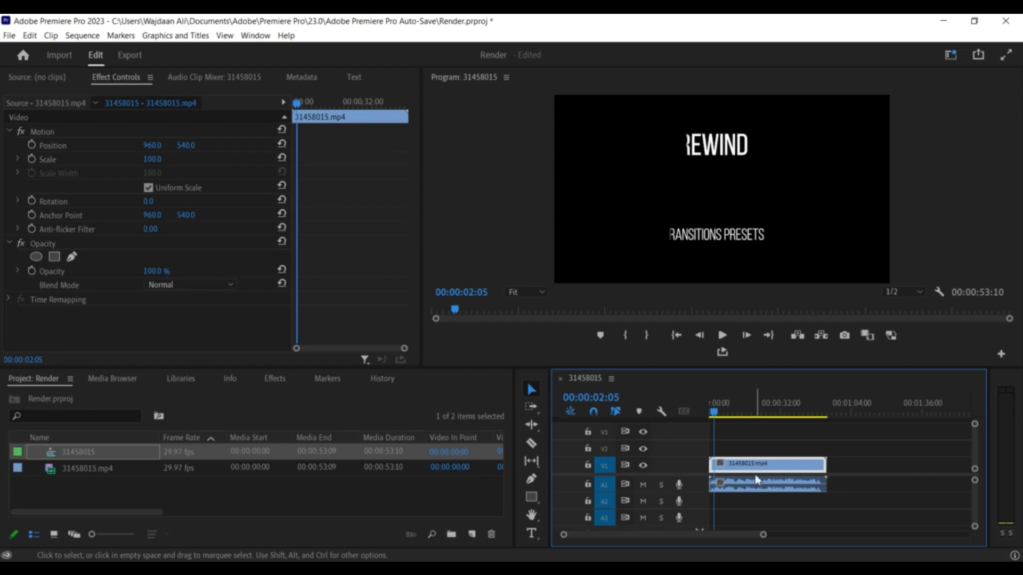
shift+click(769, 487)
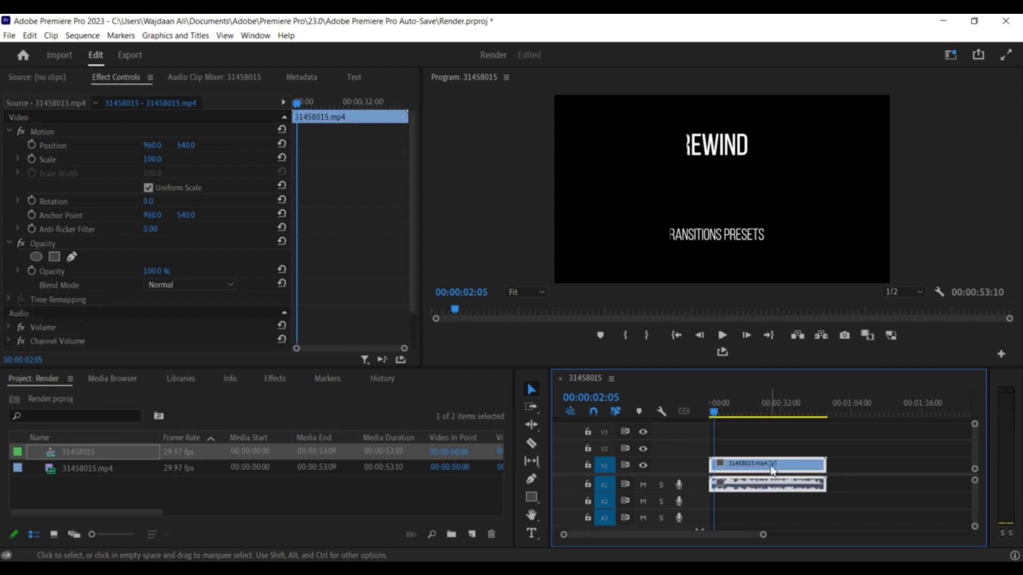
click(759, 436)
click(758, 472)
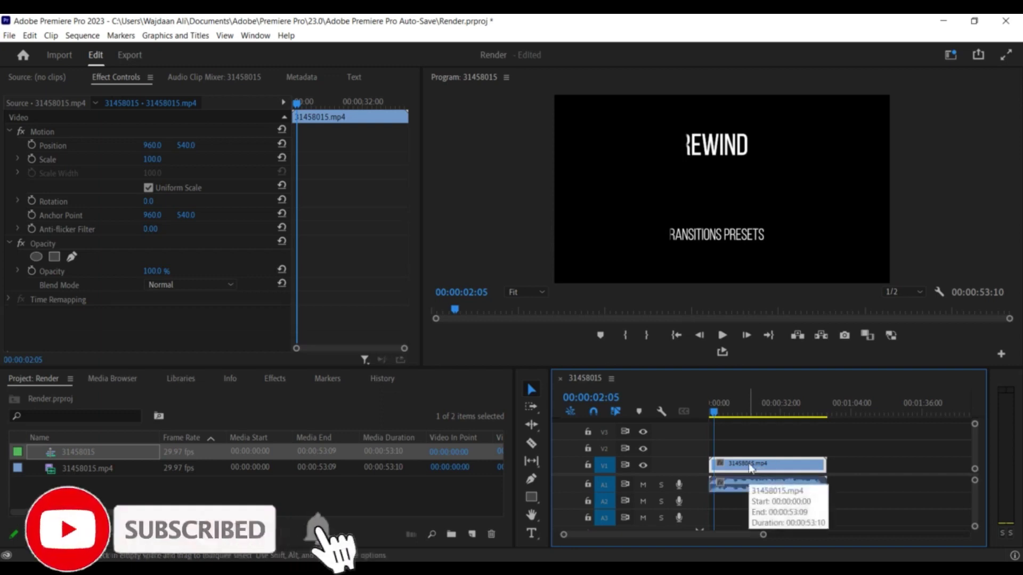
click(750, 468)
key(Delete)
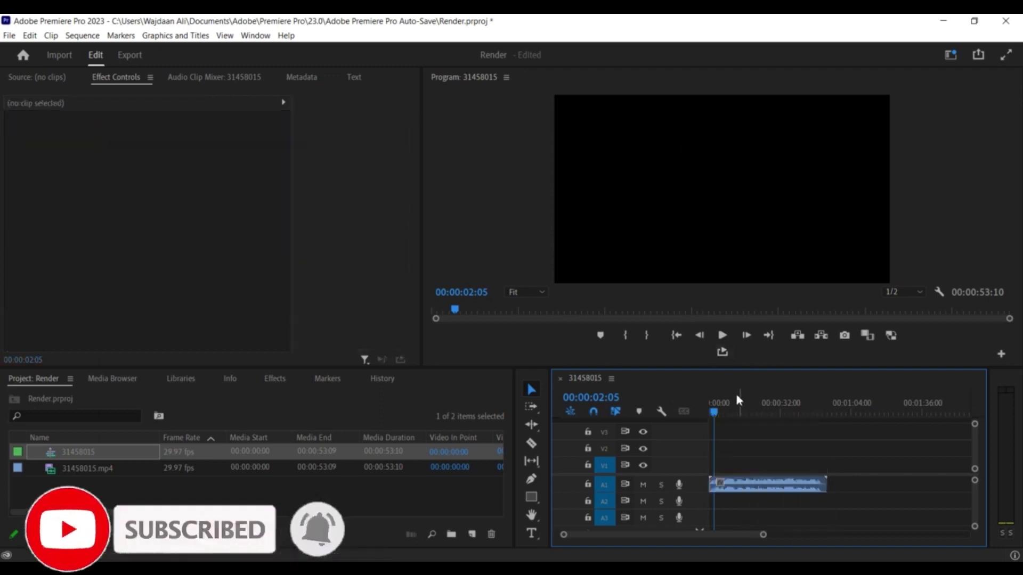
drag(729, 412, 708, 412)
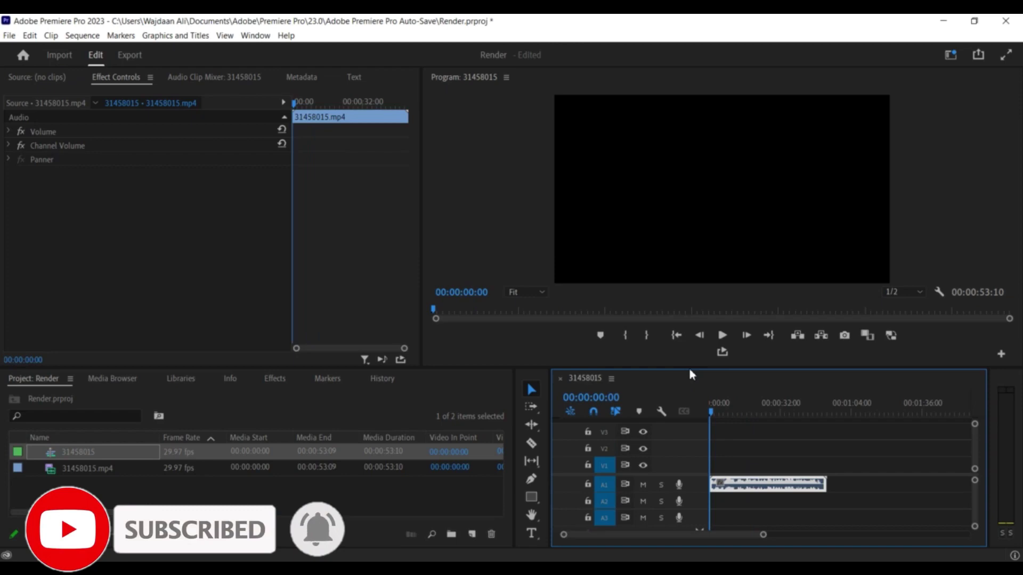
key(space)
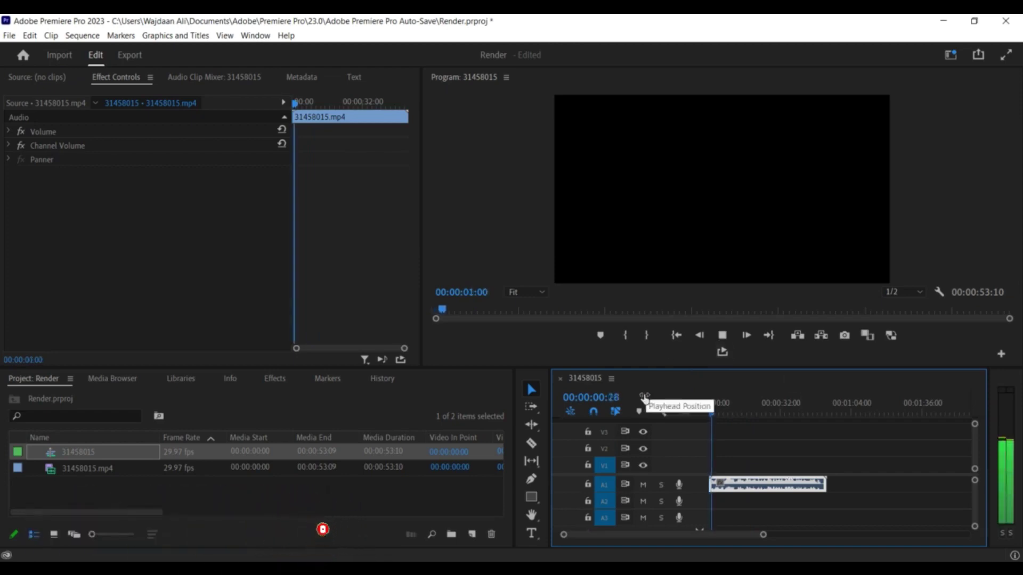